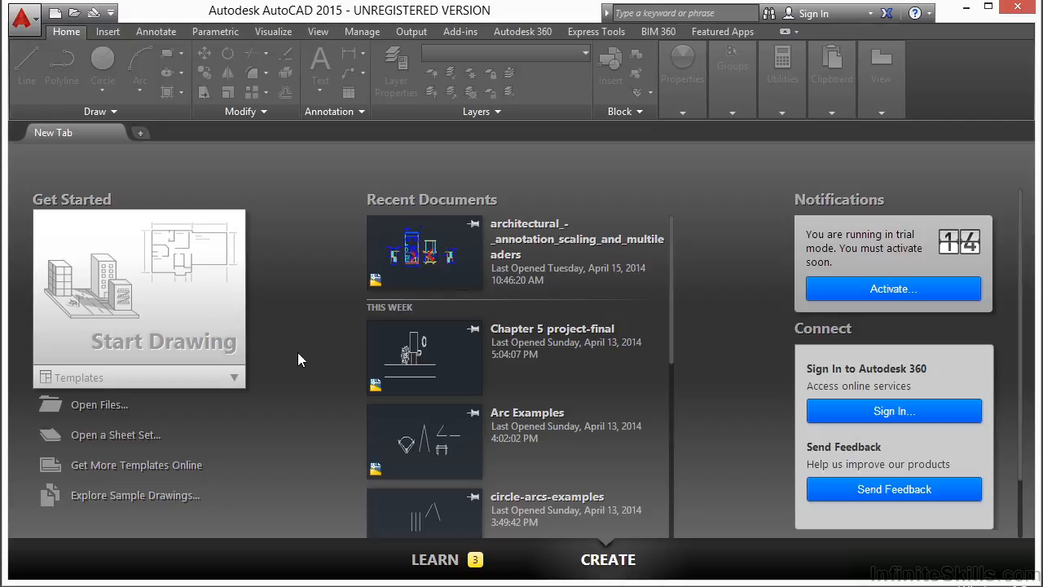
- Open the drawing Rotation Examples.dwg from the 06 folder
left_click(102, 409)
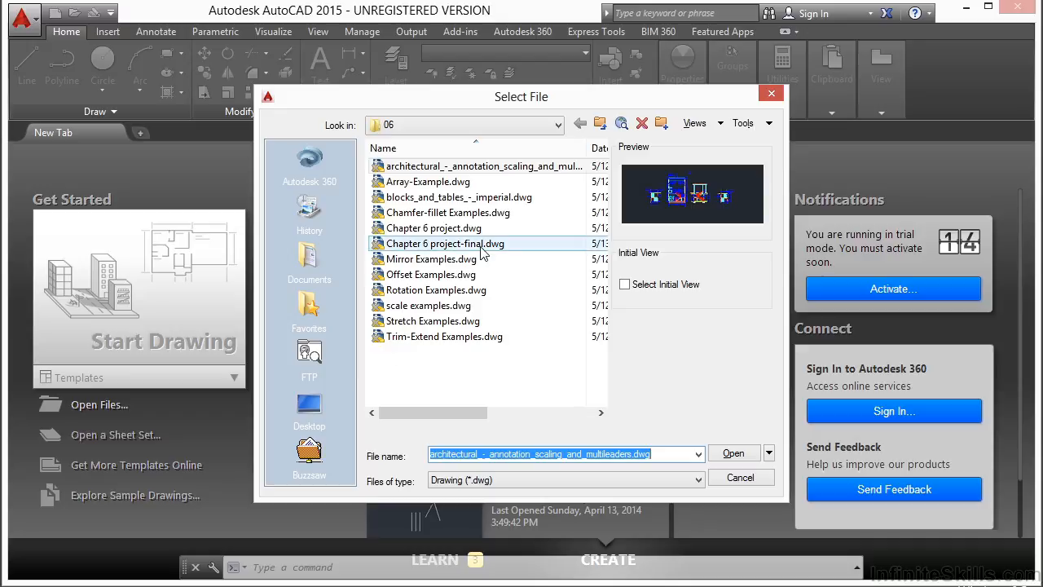
left_click(473, 292)
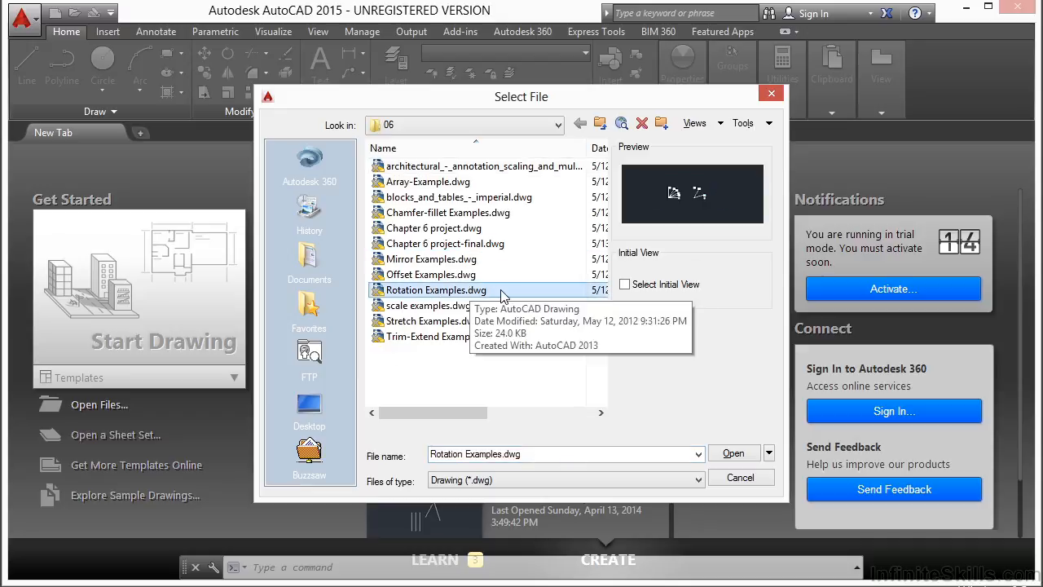
left_click(735, 454)
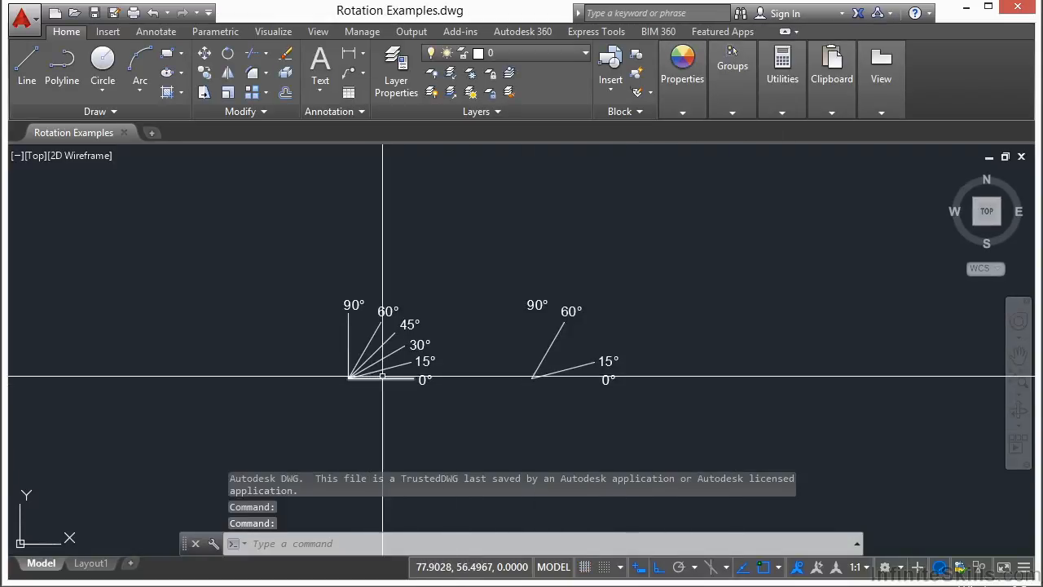
scroll(421, 383, "up", 2)
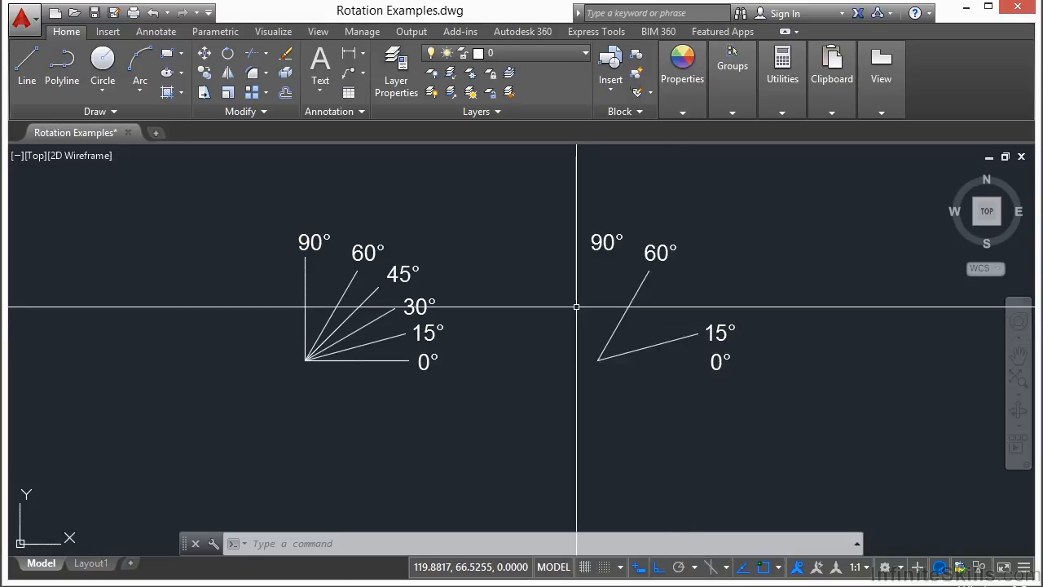
type("ro")
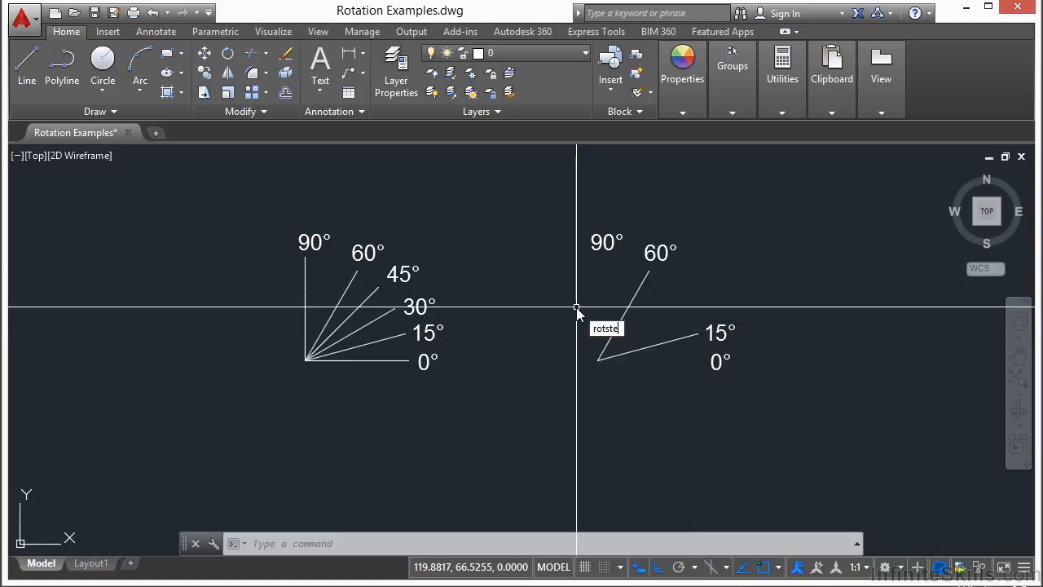
type("tst")
left_click(662, 339)
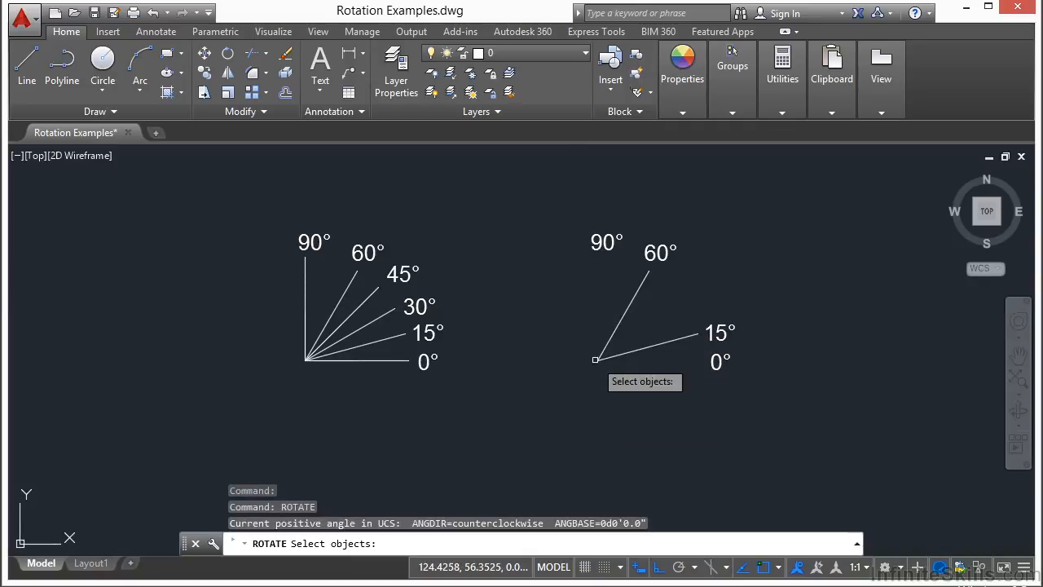
key("Escape")
type("RO")
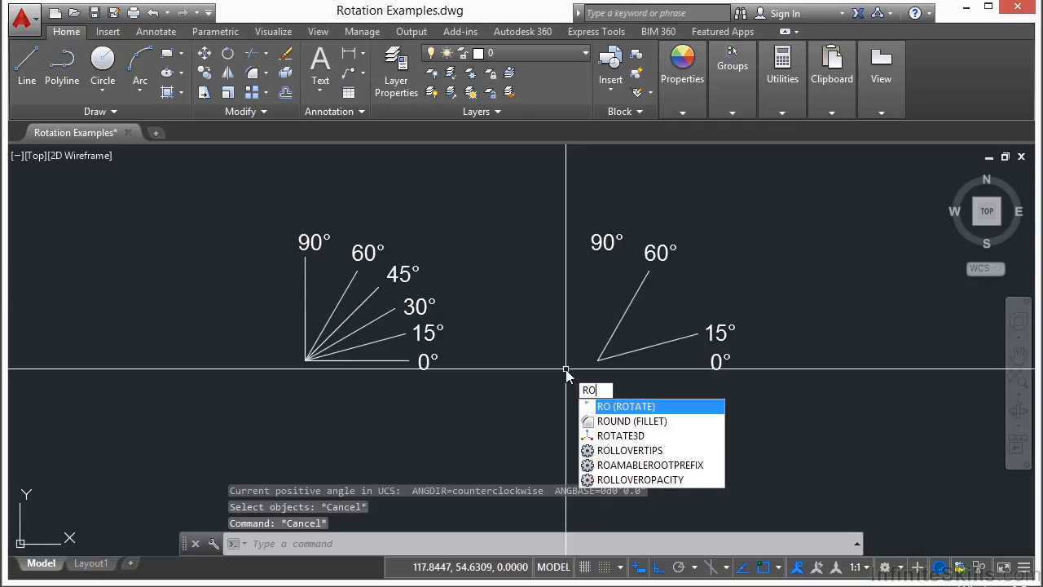
key("Escape")
type("R")
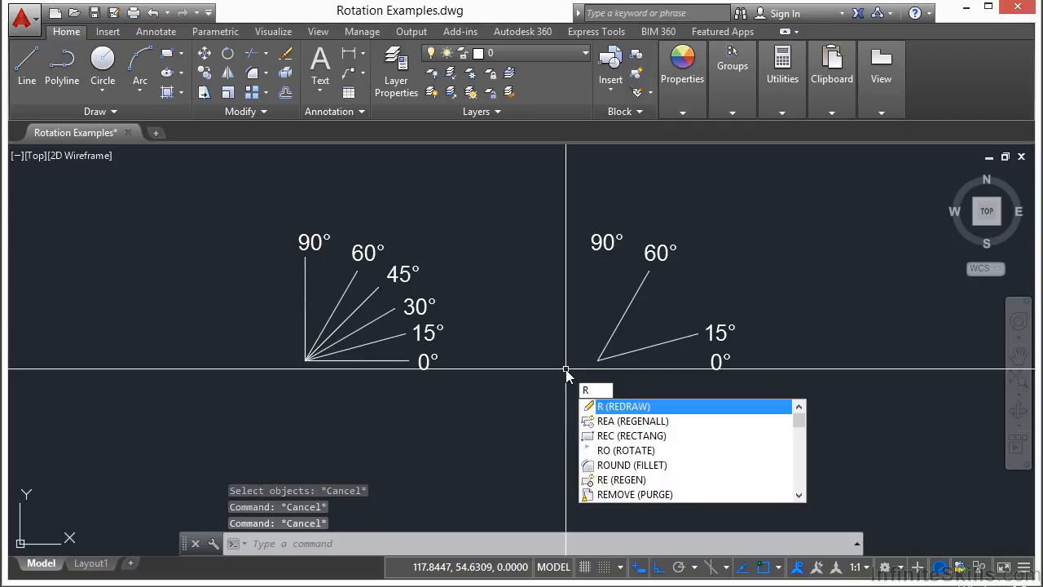
key("Return")
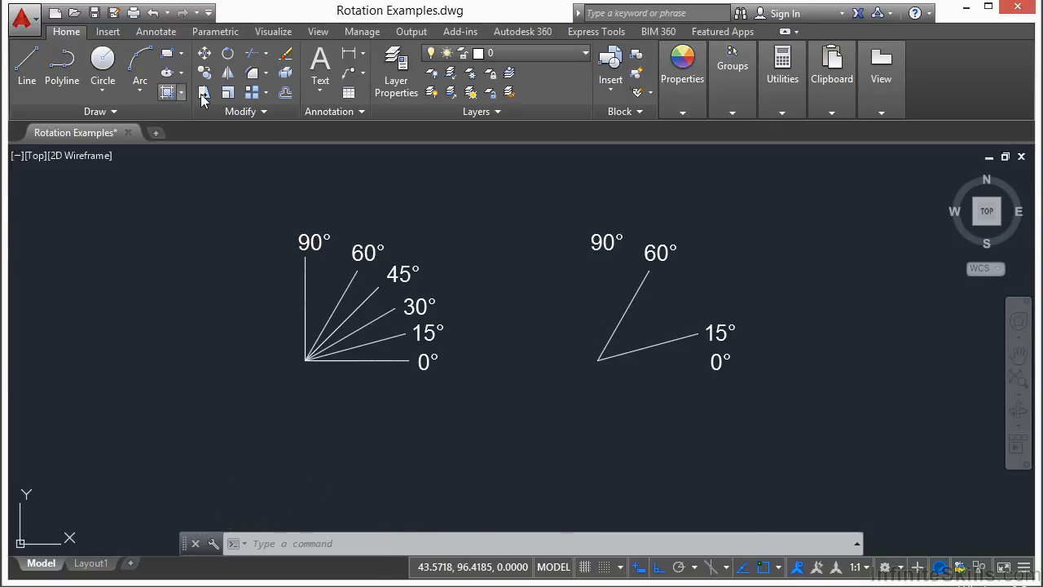
left_click(228, 55)
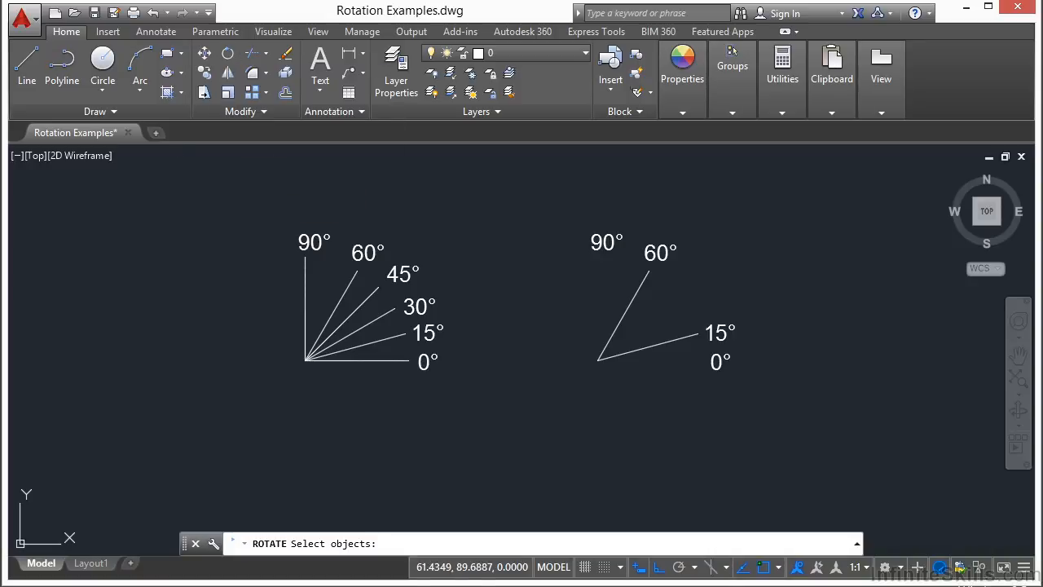
key("Escape")
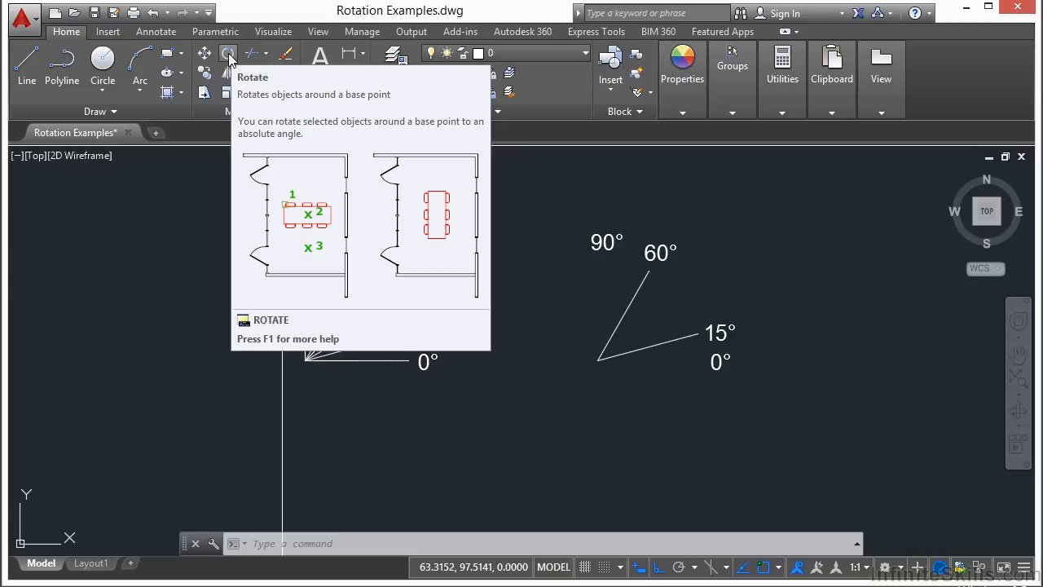
- Rotate both lines of the right-hand figure 45° about their shared endpoint with Ortho off, and undo the rotation
type("RO")
key("Return")
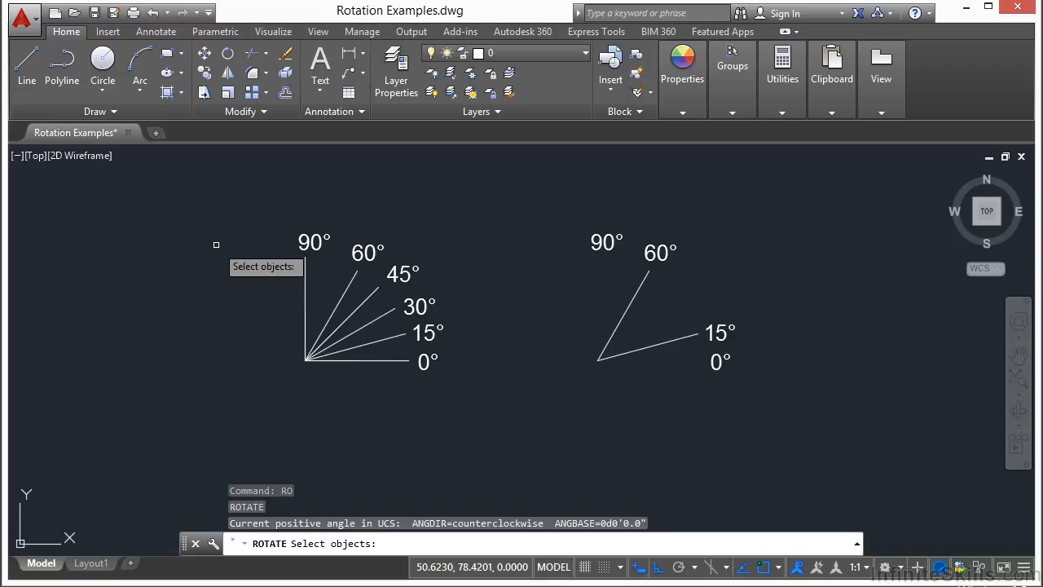
left_click(617, 328)
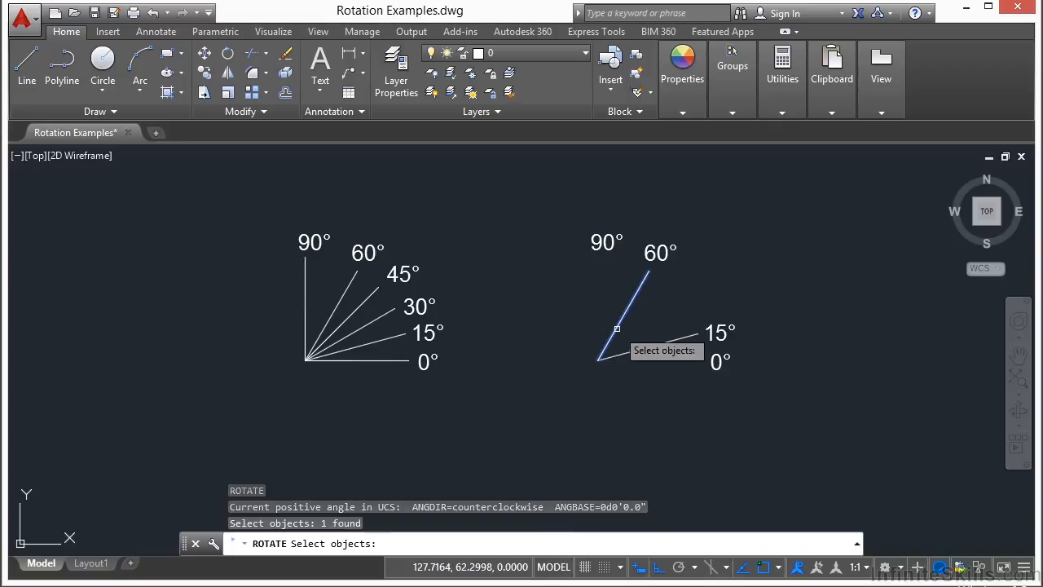
left_click(652, 346)
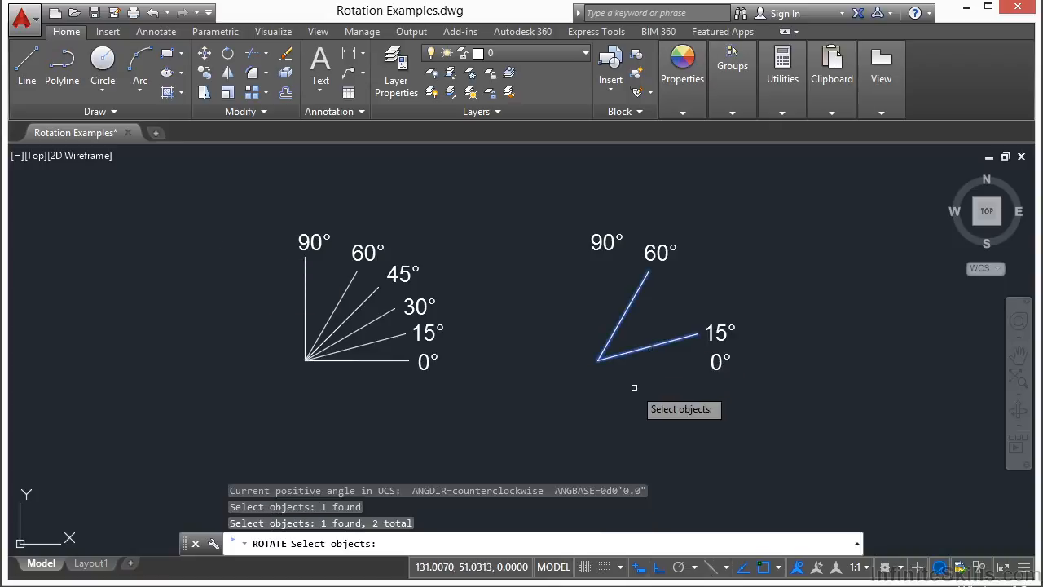
key("Return")
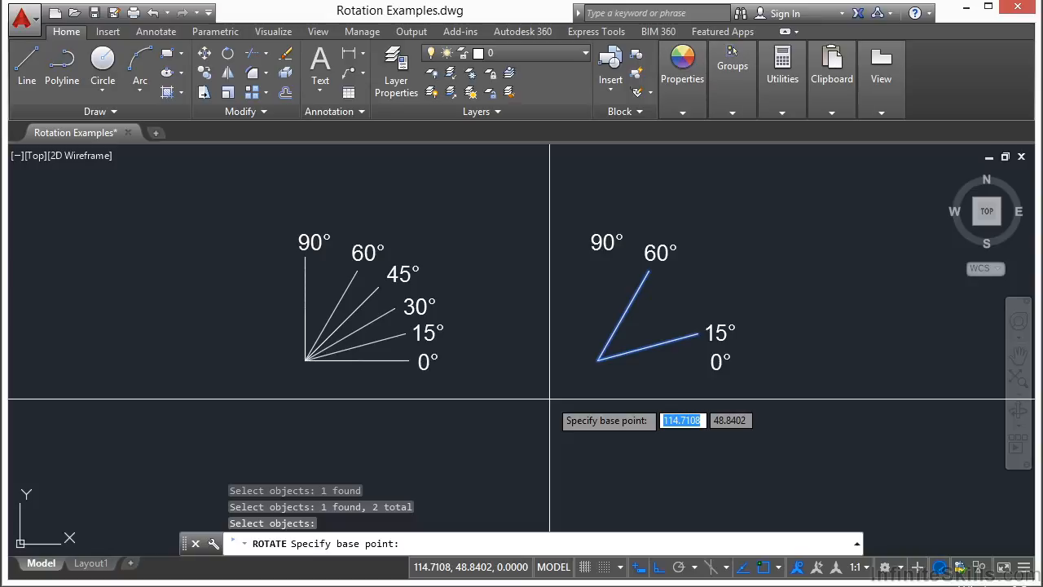
left_click(598, 359)
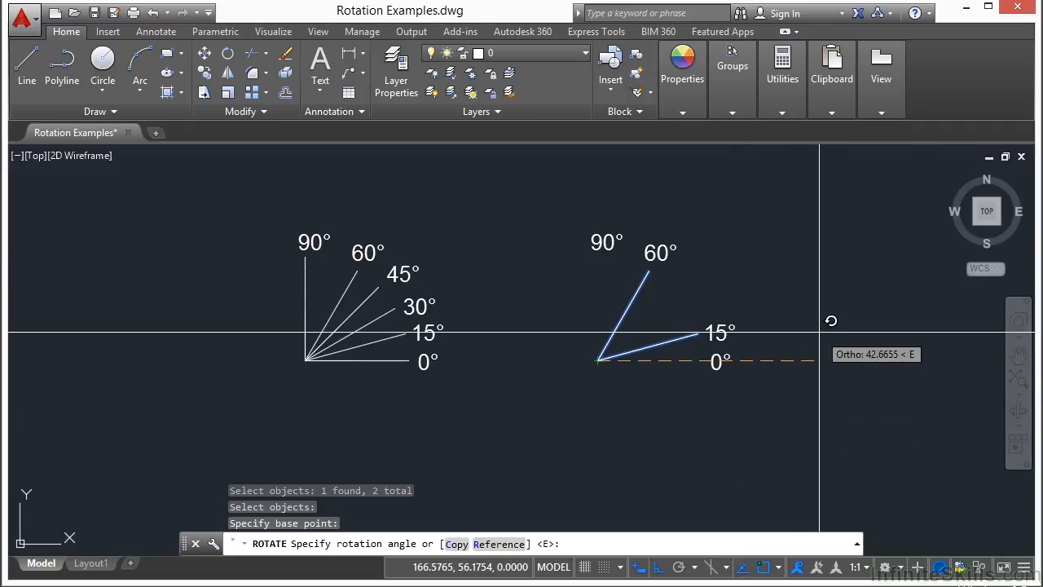
key("F8")
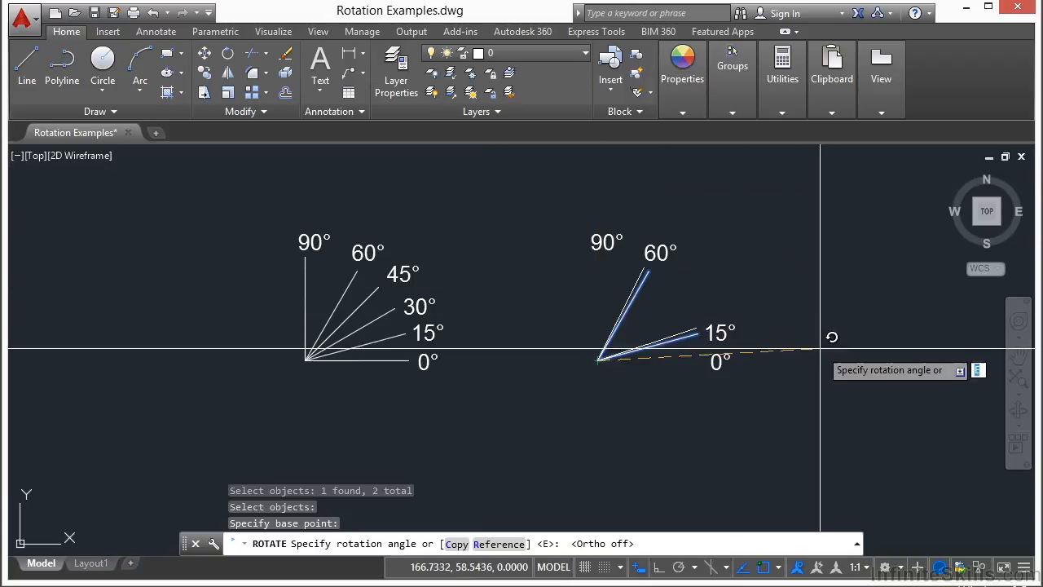
type("45")
key("Return")
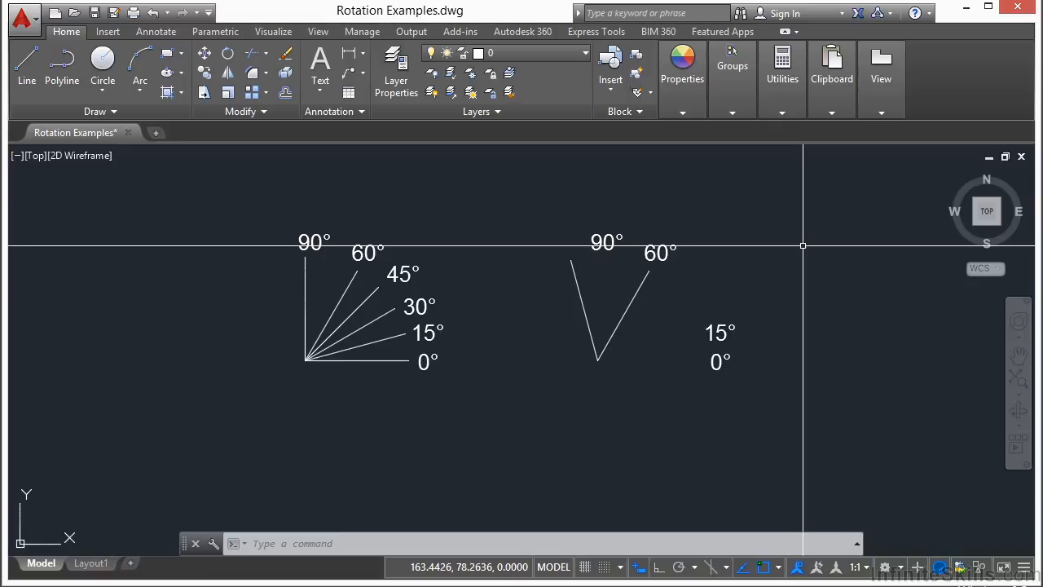
key("ctrl+z")
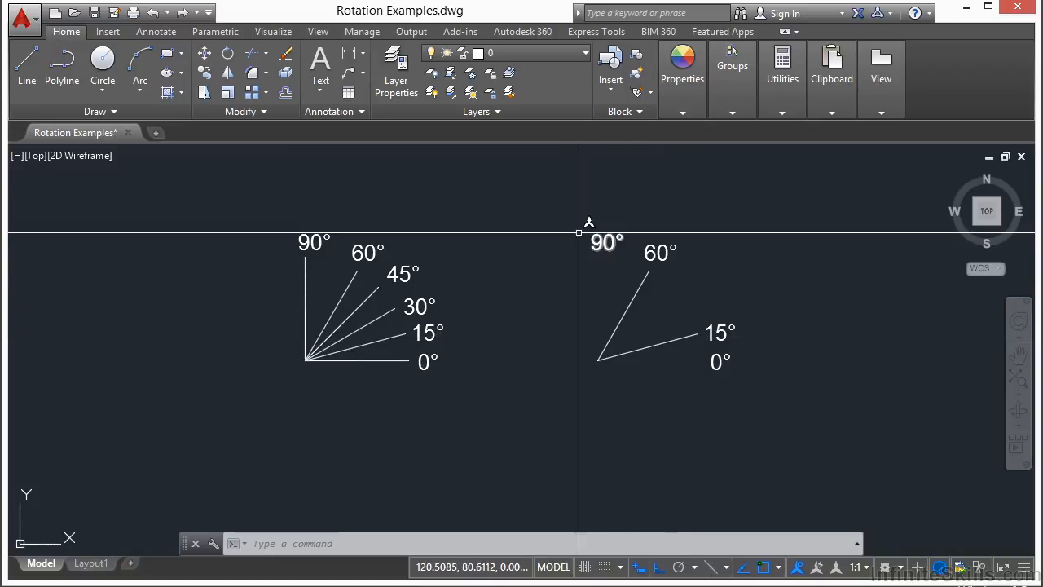
- Rotate only the 15° line of the right-hand figure by 75° about the shared endpoint, and undo the rotation
type("RO")
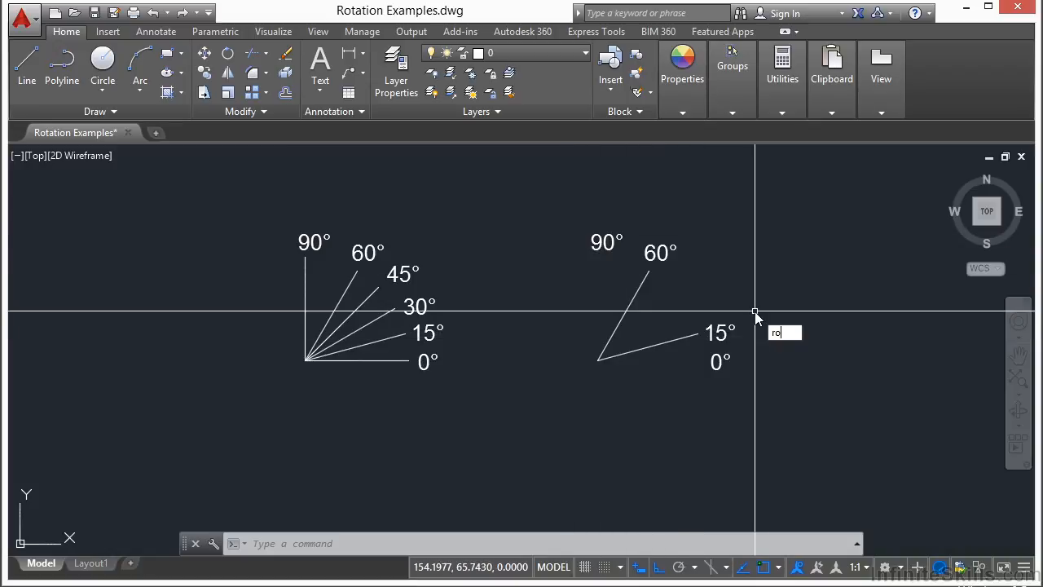
key("Return")
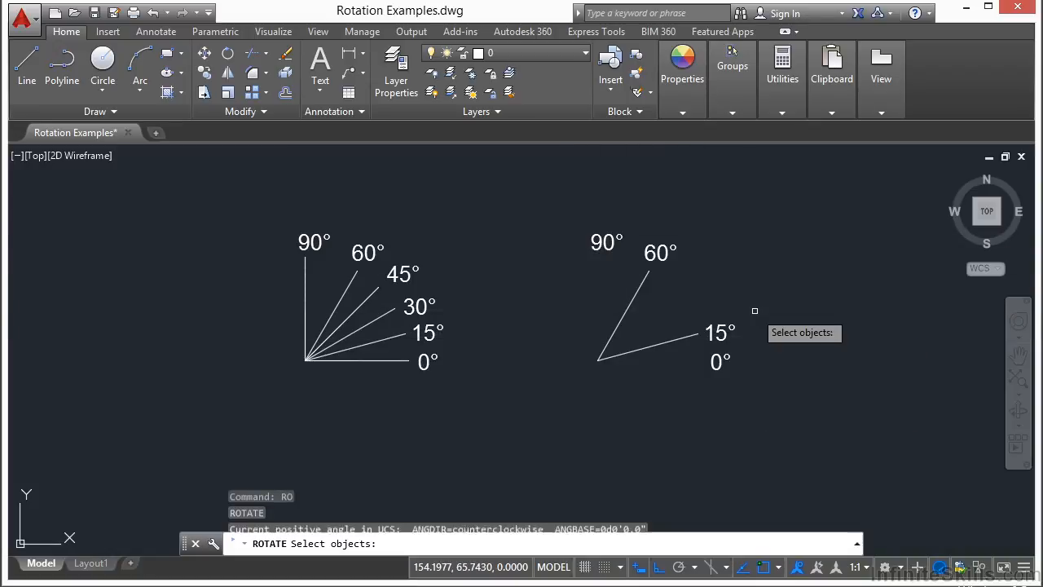
left_click(662, 341)
left_click(647, 361)
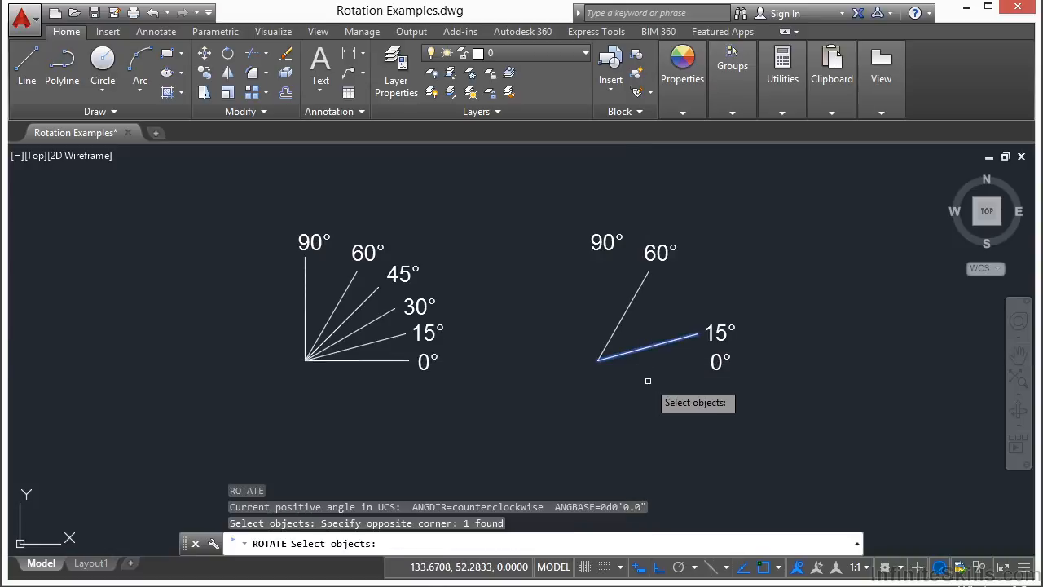
key("Return")
left_click(598, 359)
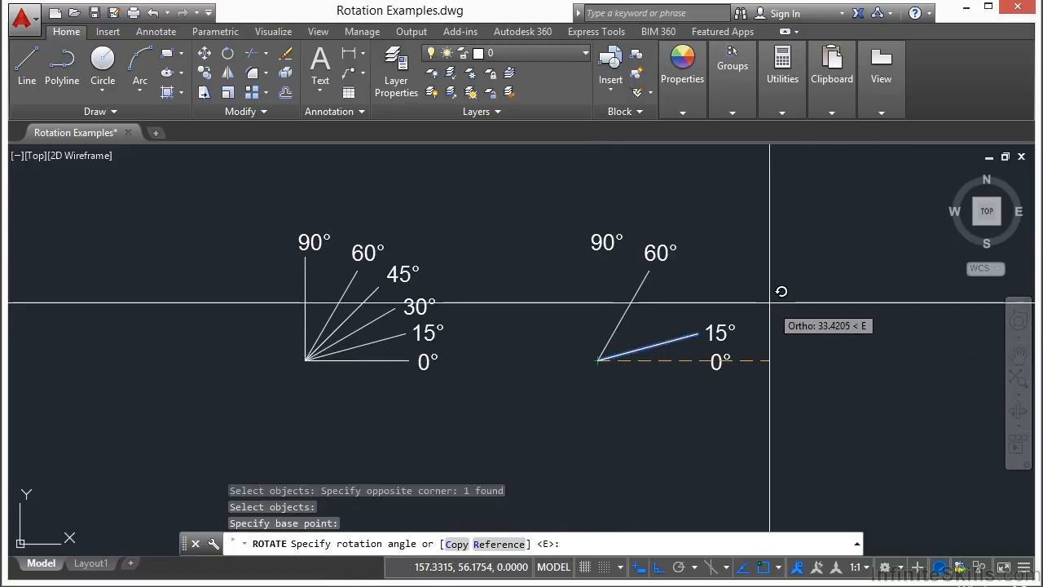
left_click(658, 566)
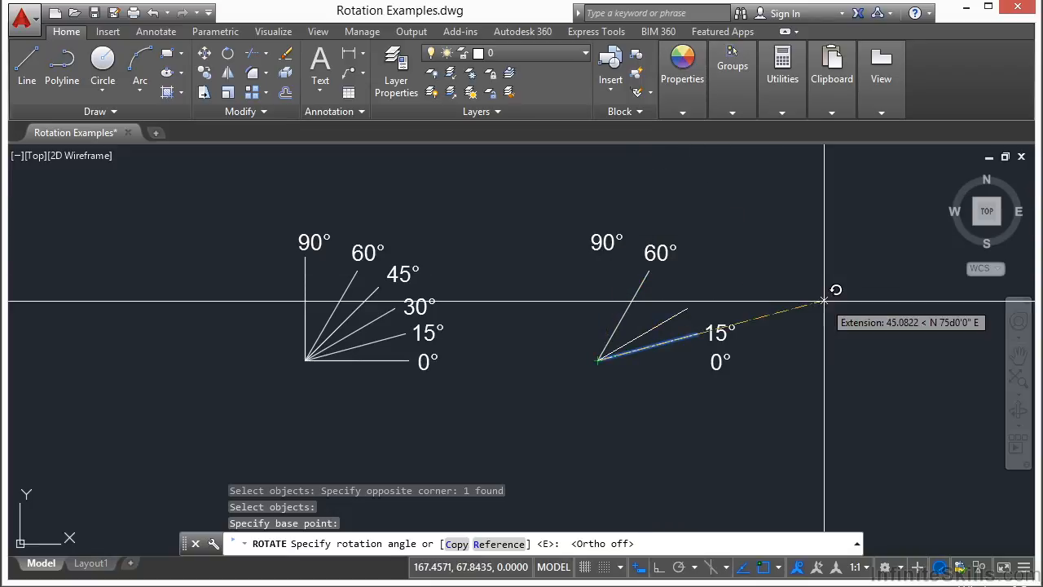
key("Return")
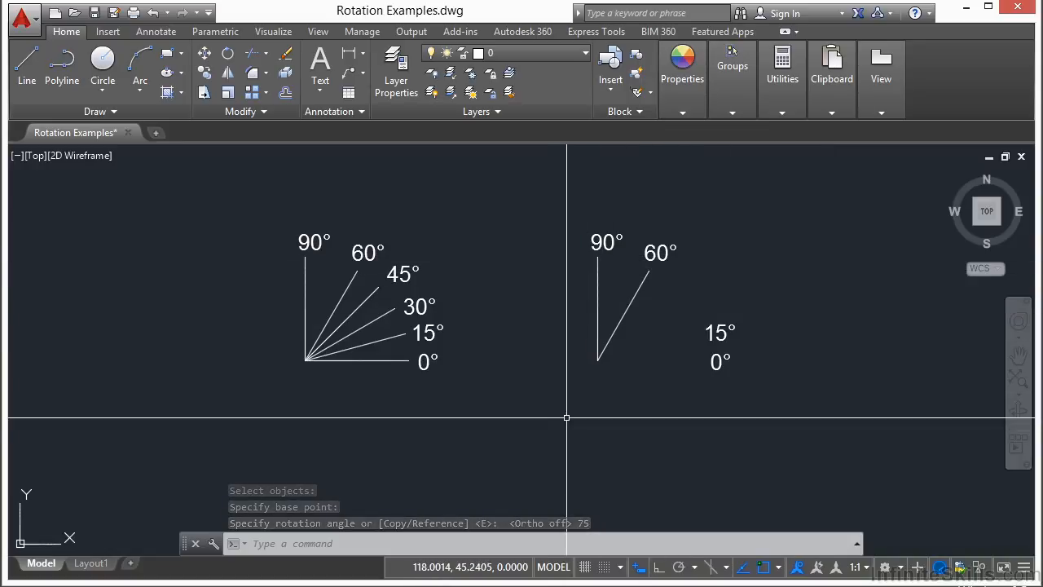
key("ctrl+z")
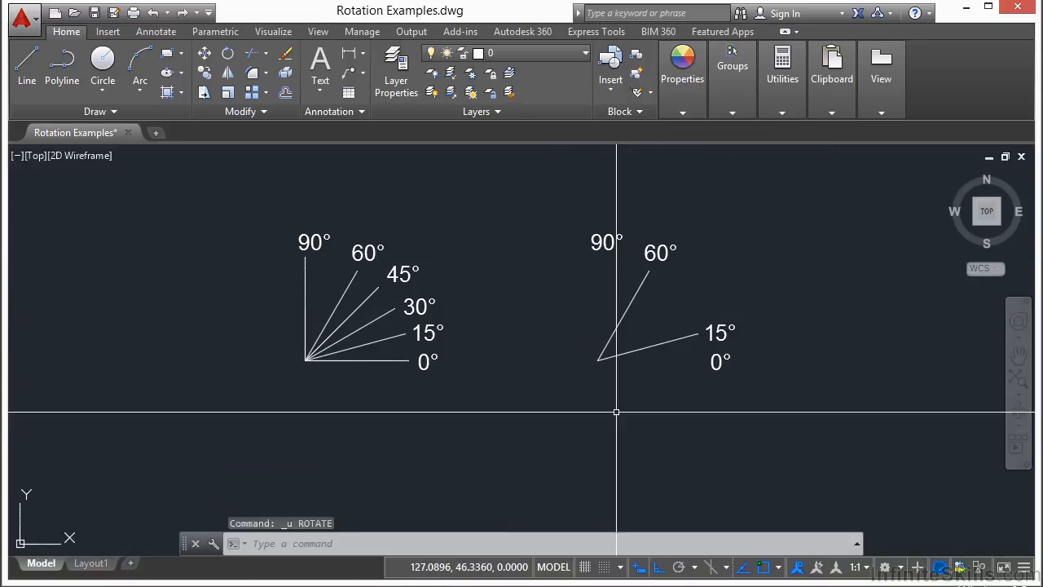
- Rotate the right-hand figure's 15° line about the shared endpoint by Reference, using its two endpoints as reference and vertical Ortho direction as new angle
left_click(658, 567)
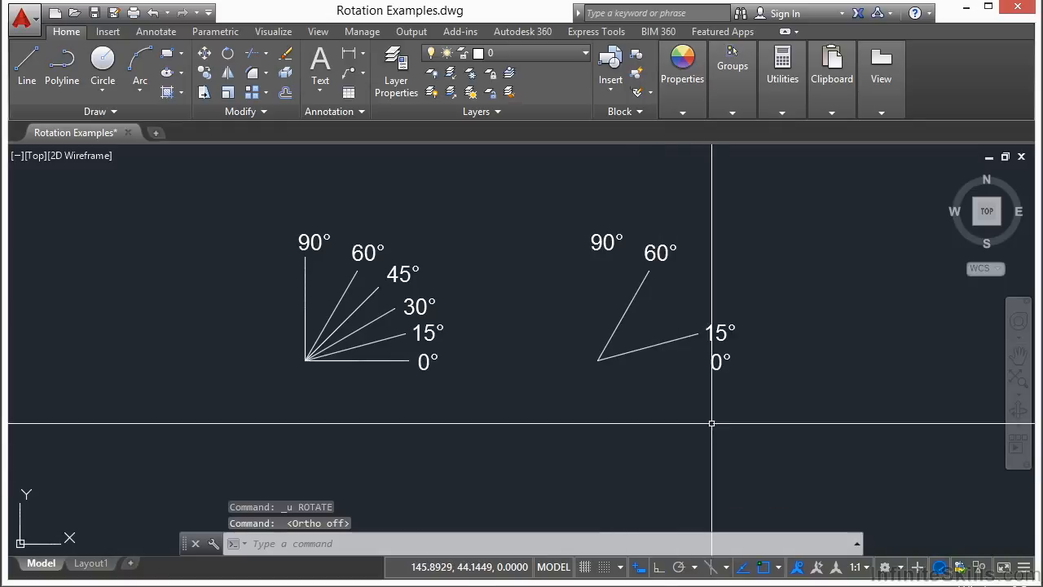
type("ro")
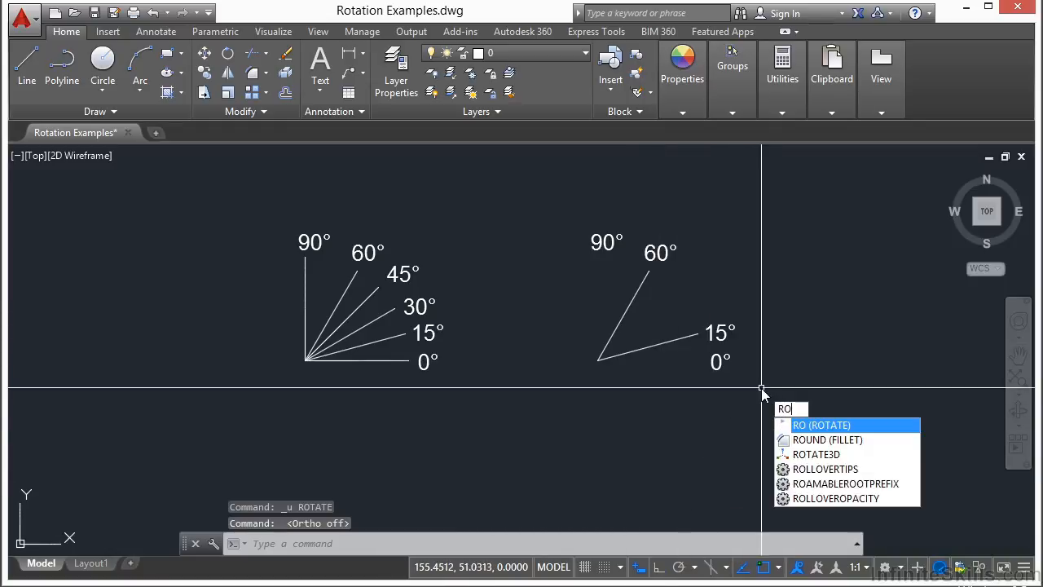
key("Return")
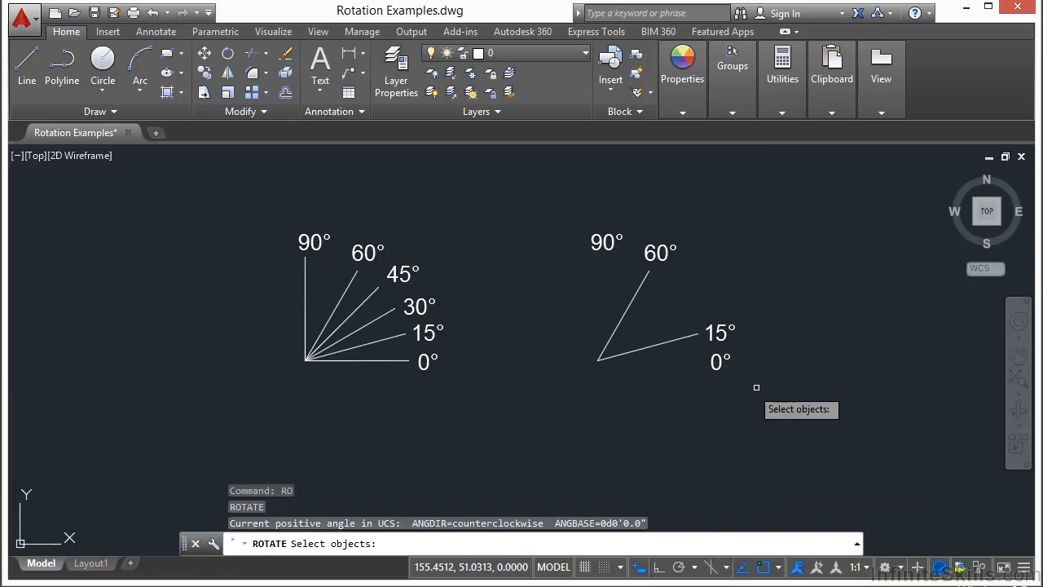
left_click(635, 349)
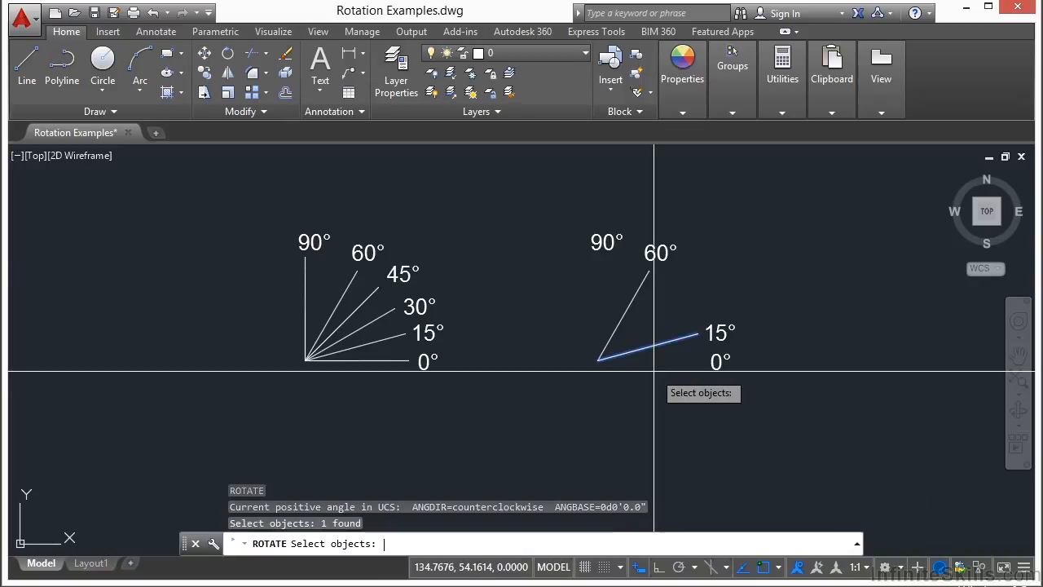
key("Return")
left_click(598, 360)
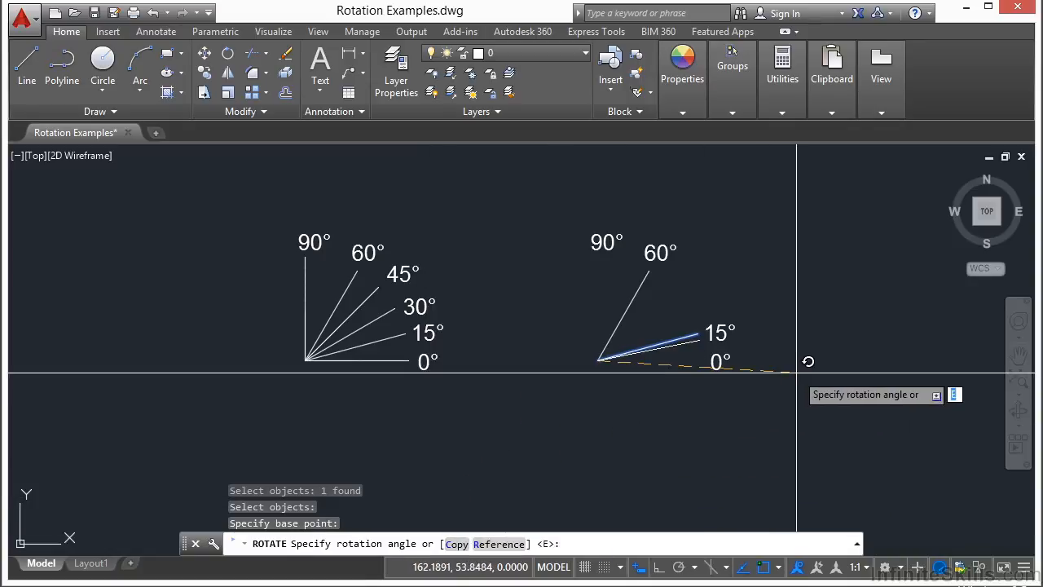
key("Return")
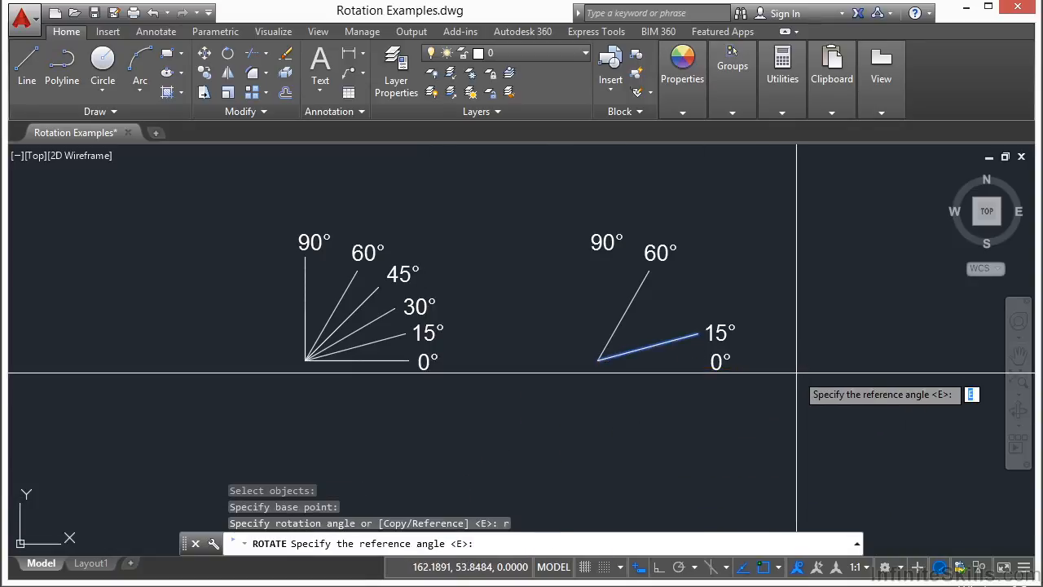
left_click(600, 360)
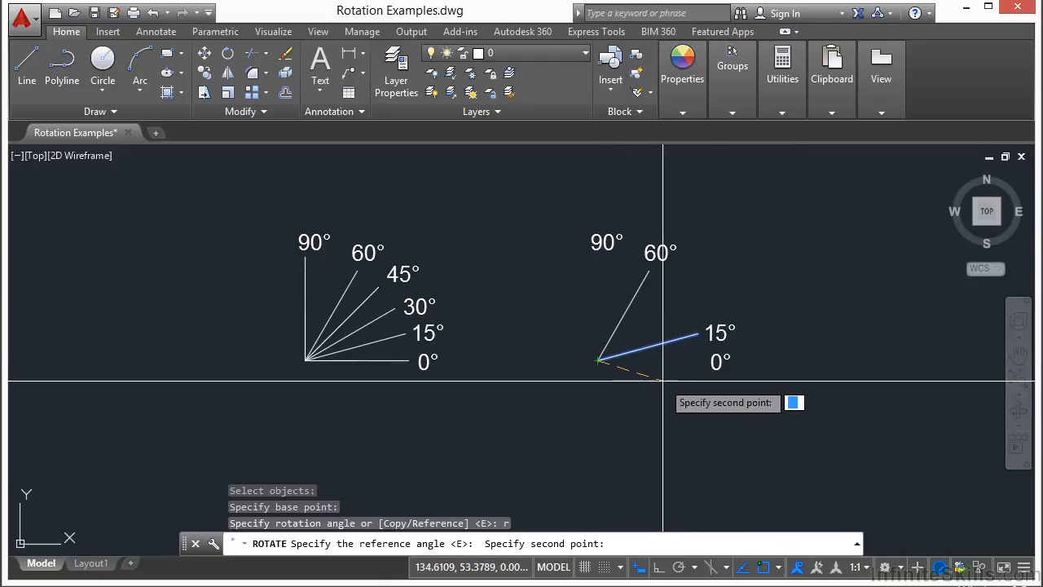
left_click(697, 333)
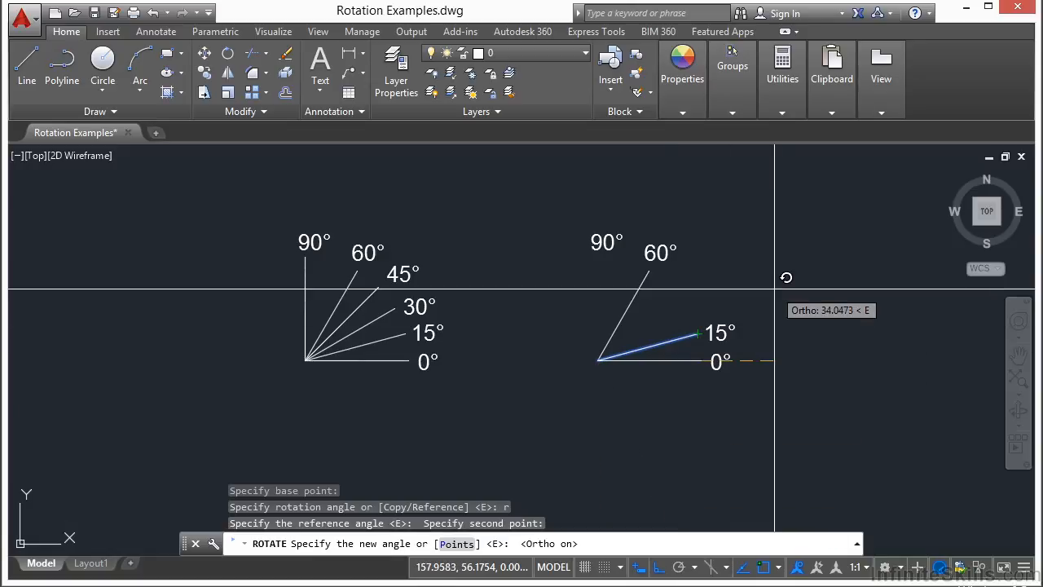
left_click(616, 188)
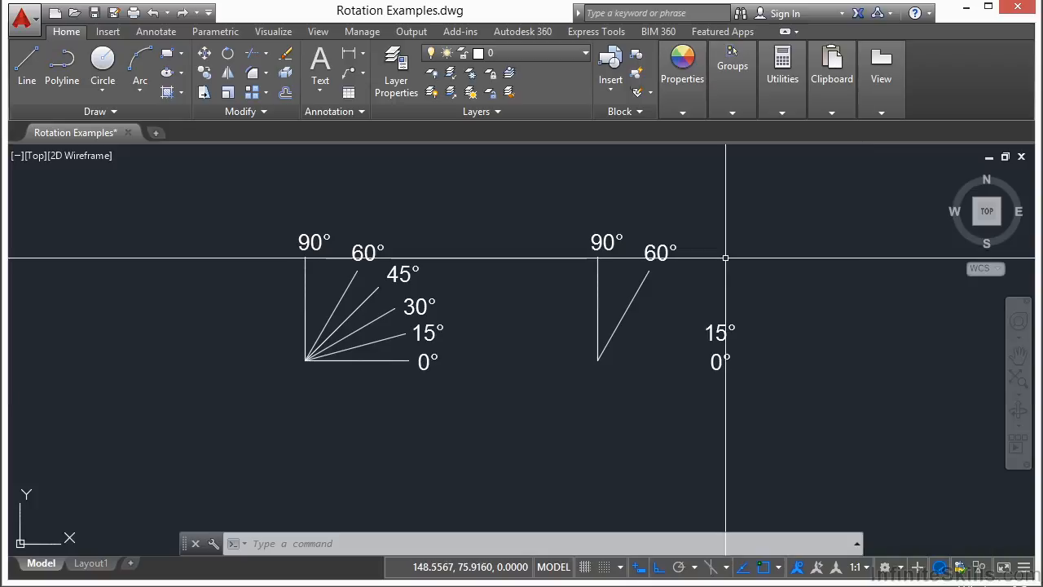
- Set up a Rotate of the right-hand figure's 90° line about the shared endpoint, with Ortho off and the Copy option
type("o")
key("Return")
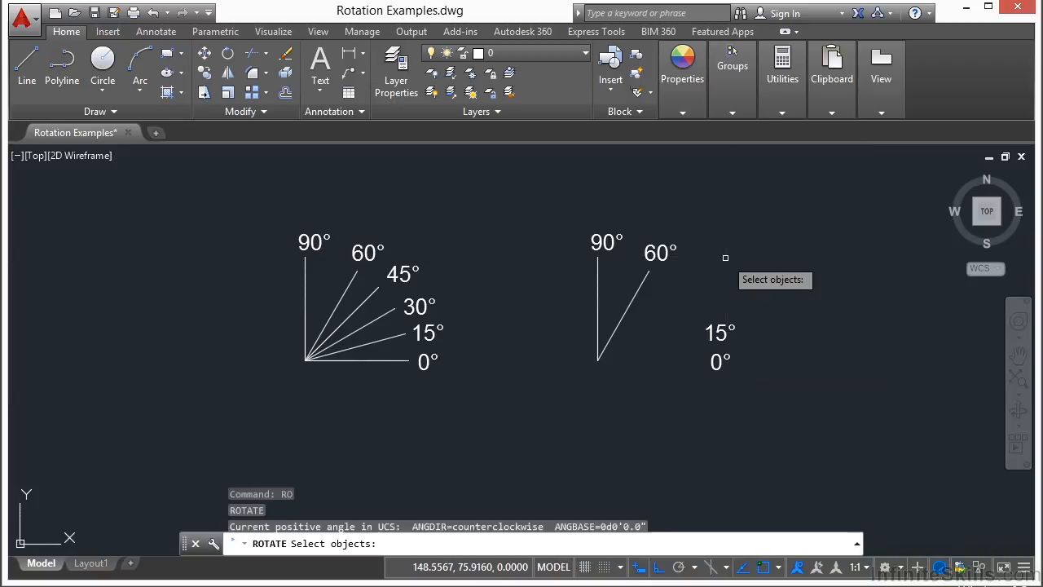
left_click(595, 298)
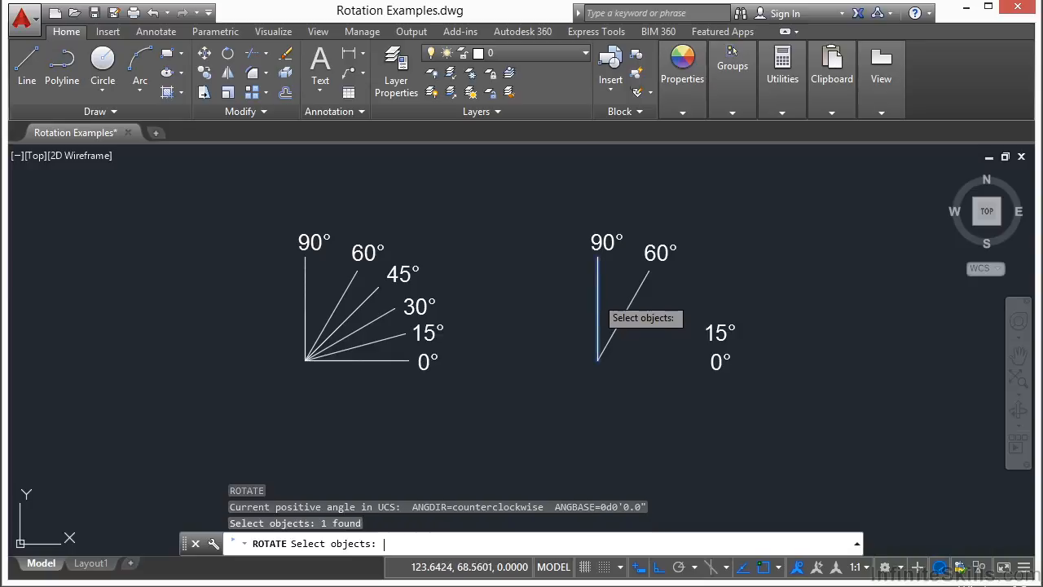
key("Return")
left_click(597, 360)
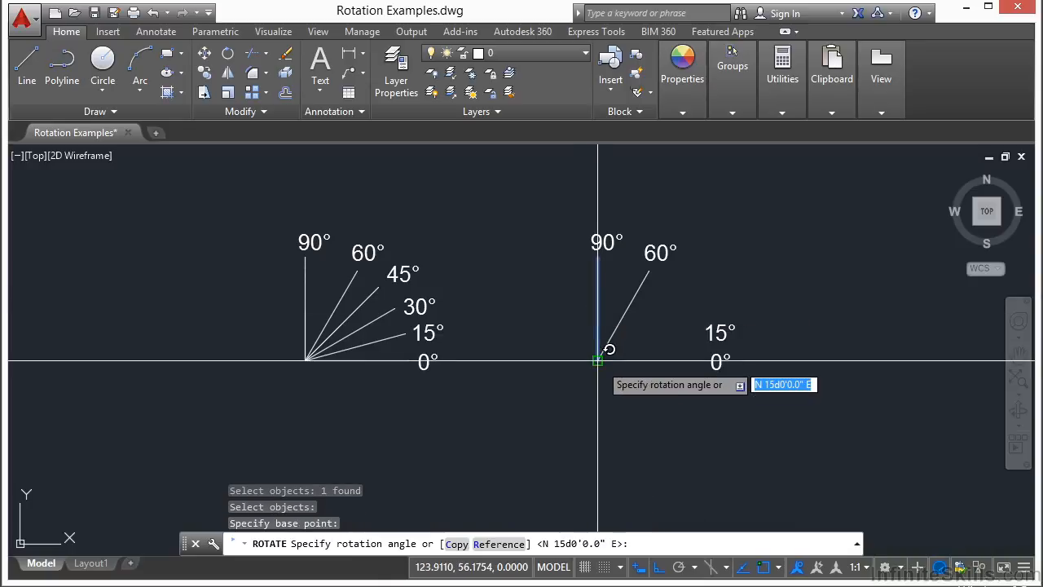
left_click(640, 567)
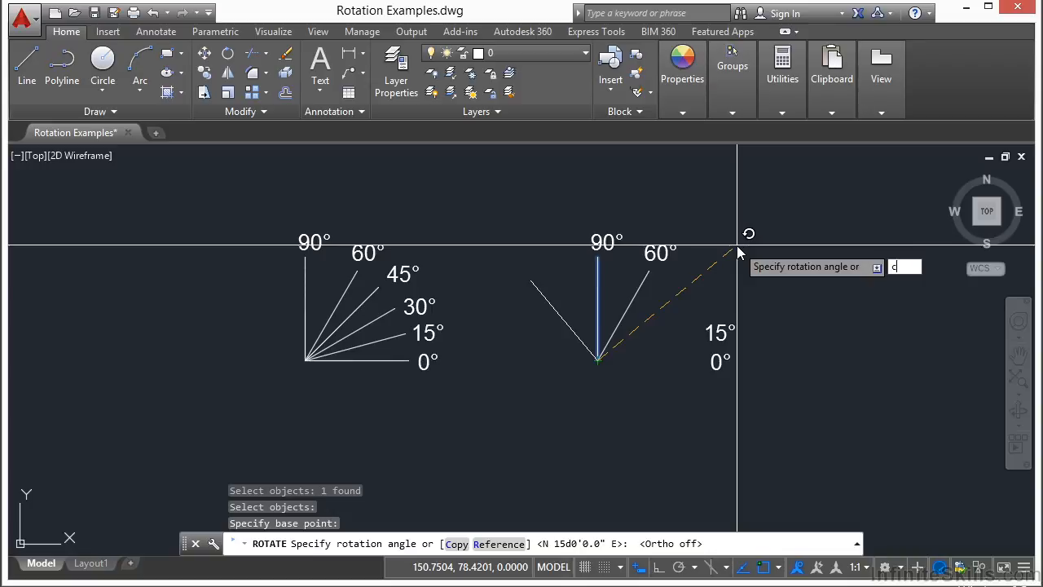
key("Return")
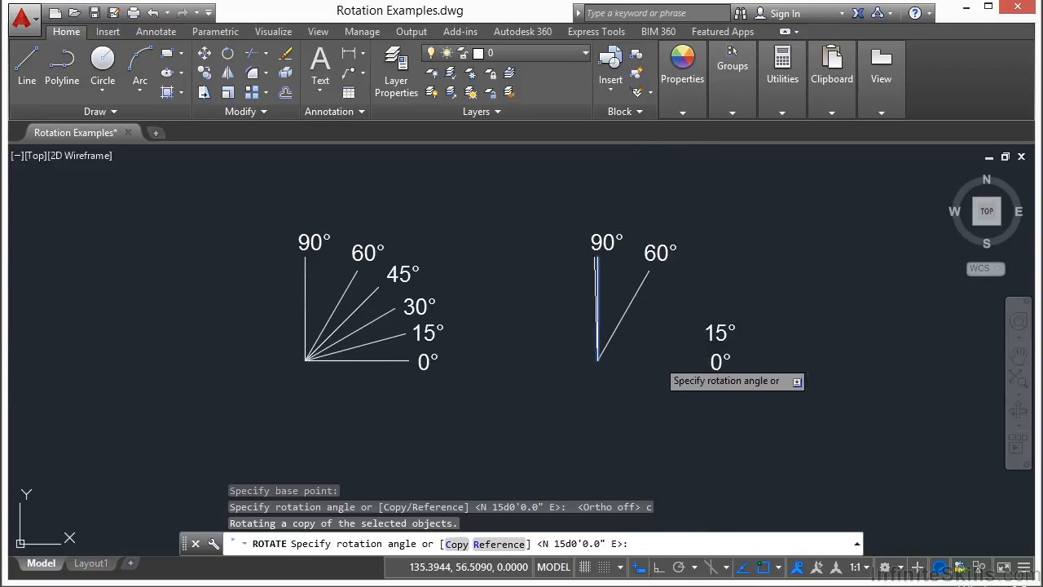
- Place the rotated copy at 0° by Reference, using the vertical line's lower and upper endpoints as reference and the horizontal Ortho direction as new angle
key("Return")
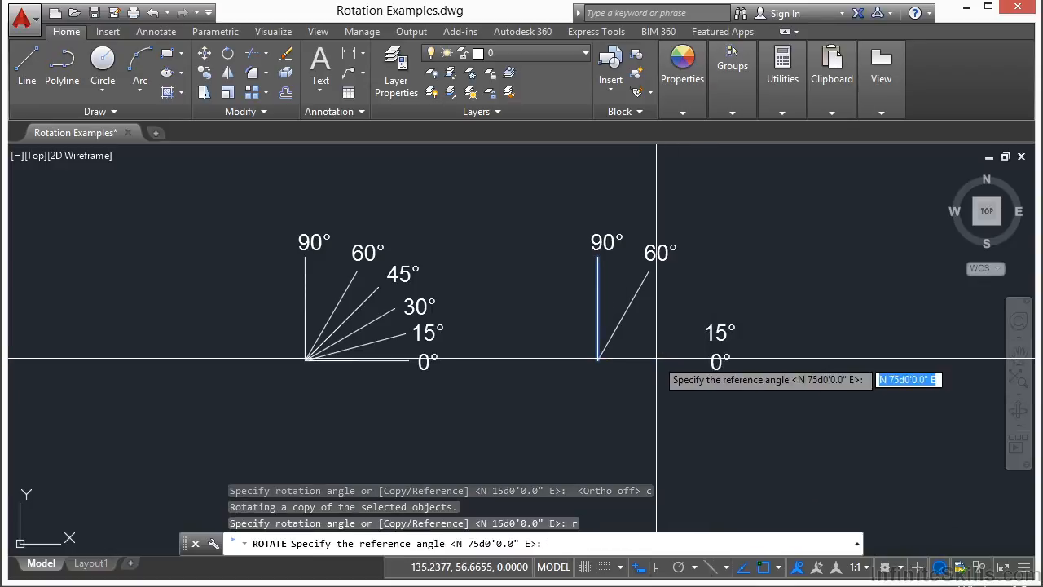
left_click(594, 359)
left_click(595, 257)
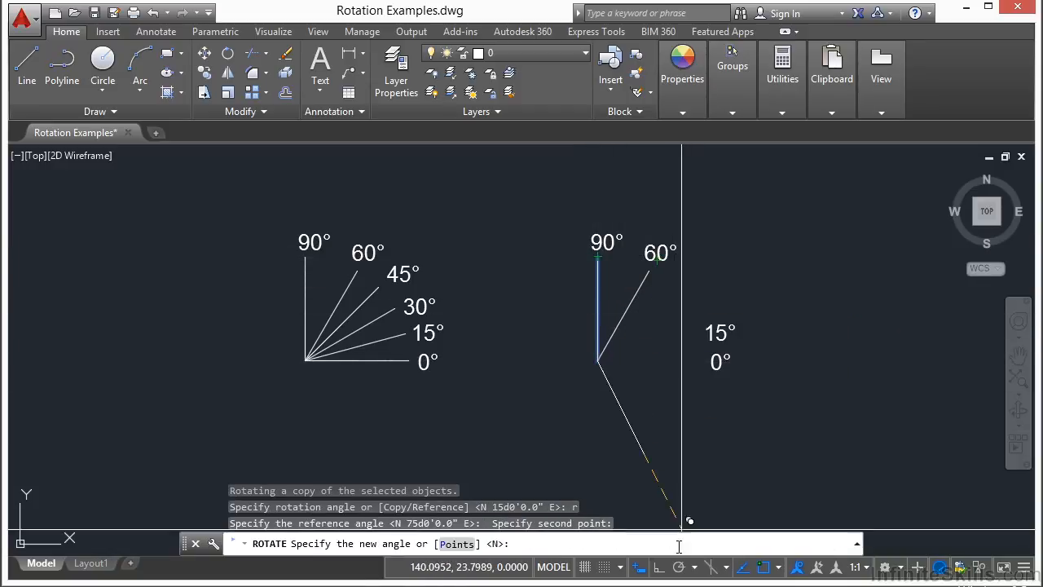
key("F8")
left_click(677, 358)
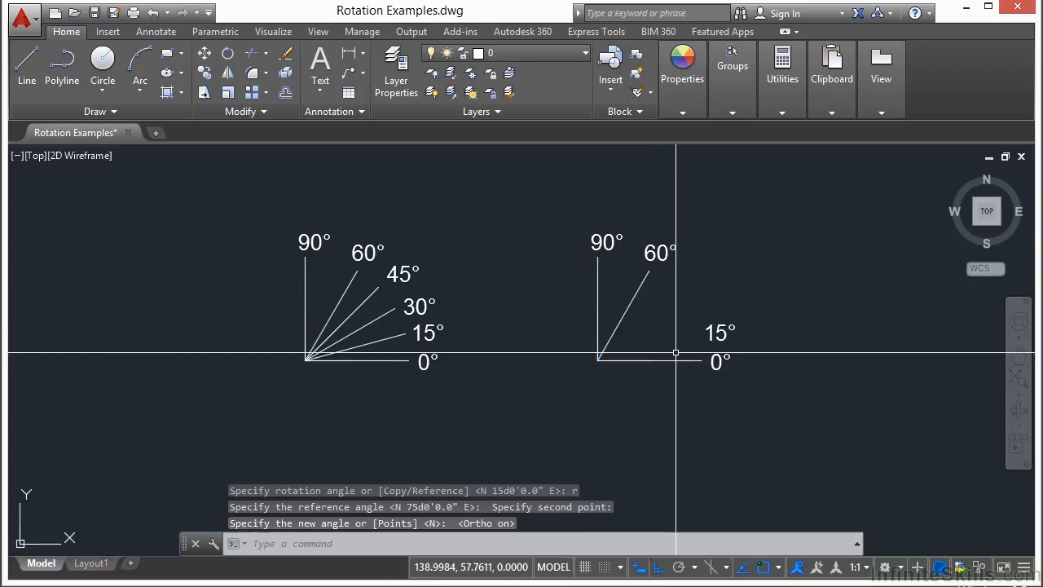
left_click(596, 295)
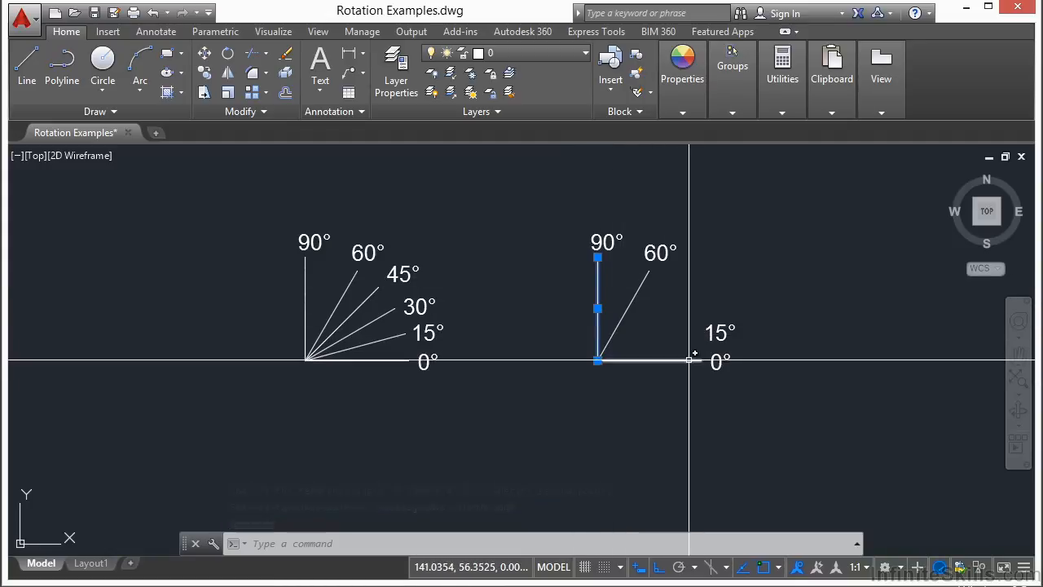
key("Escape")
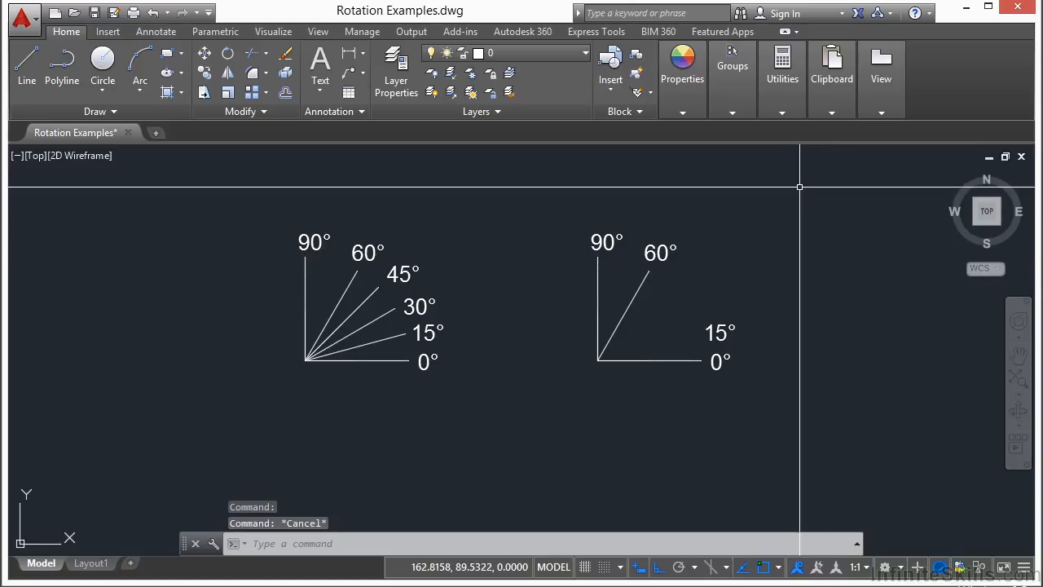